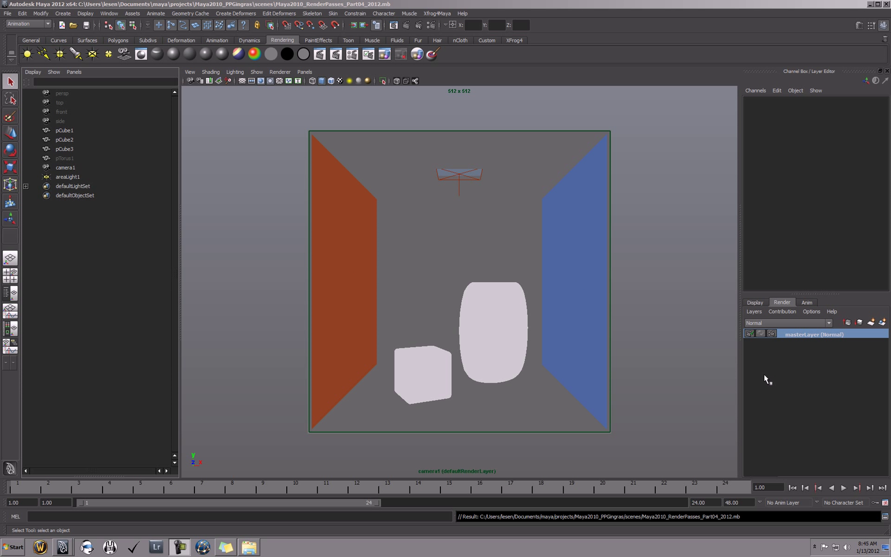
Step: Create a new render layer from areaLight1 and the three room cubes pCube1–3
click(66, 177)
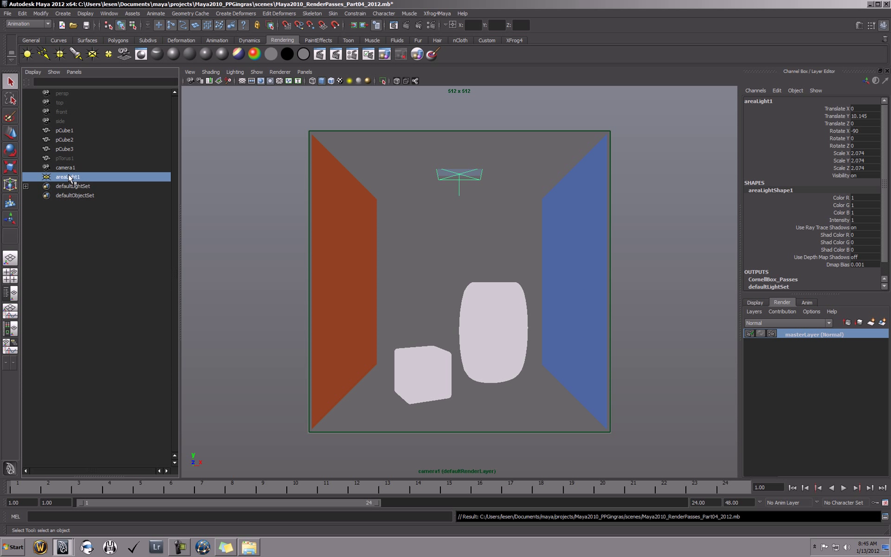
ctrl+drag(75, 149, 75, 131)
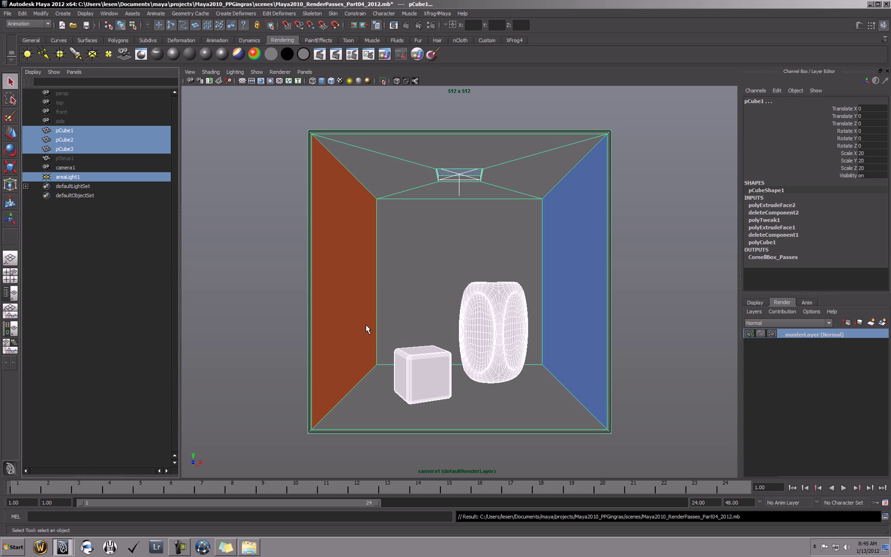
click(883, 323)
Step: Make the new layer current and rename it Cornell_RL
click(797, 335)
double_click(799, 334)
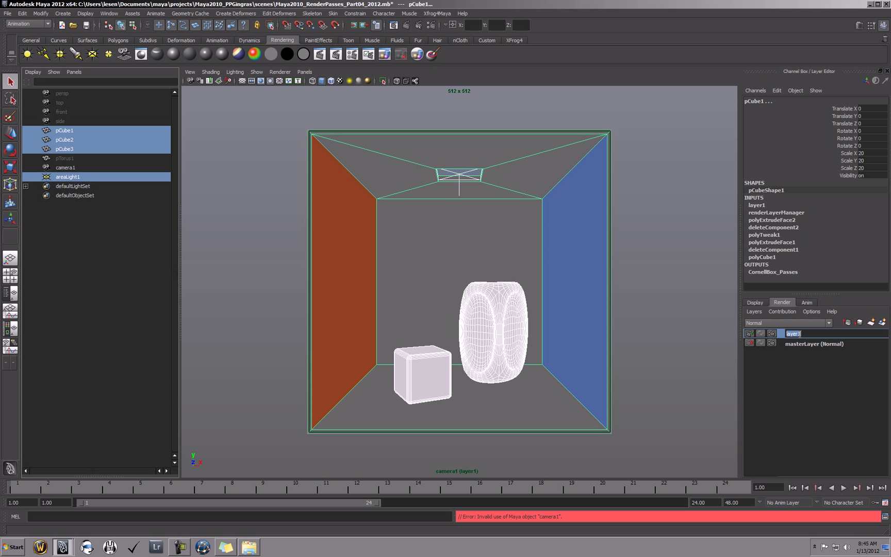
text(cornell_RL)
key(Return)
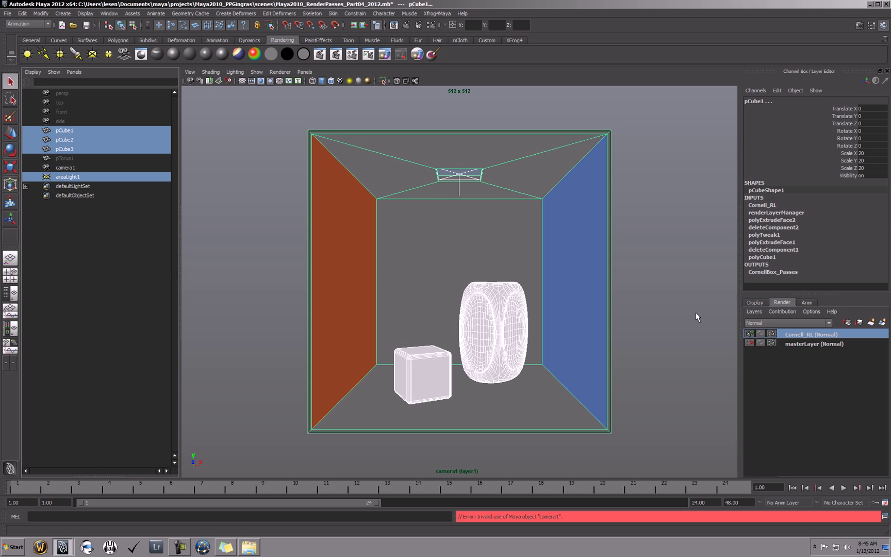
Step: Show Cornell_RL's attributes in the Attribute Editor with Render Pass Options expanded
right_click(800, 338)
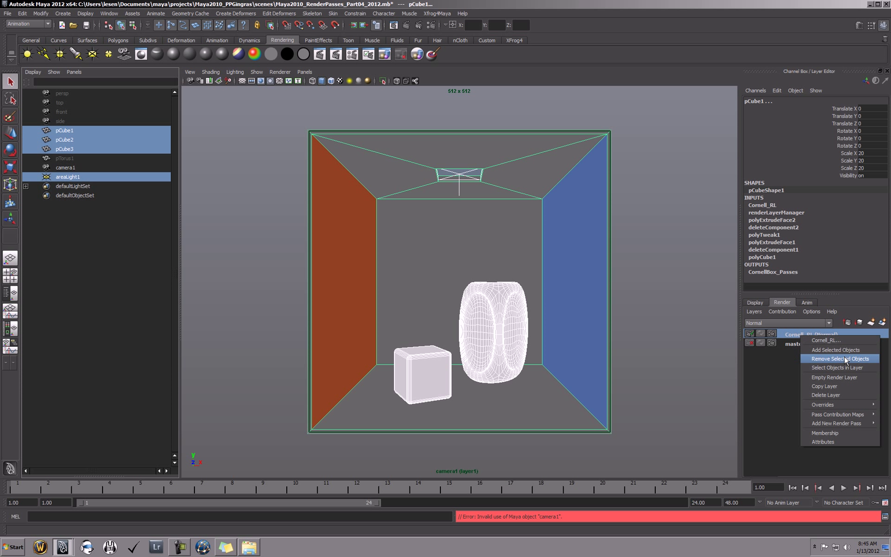
click(849, 440)
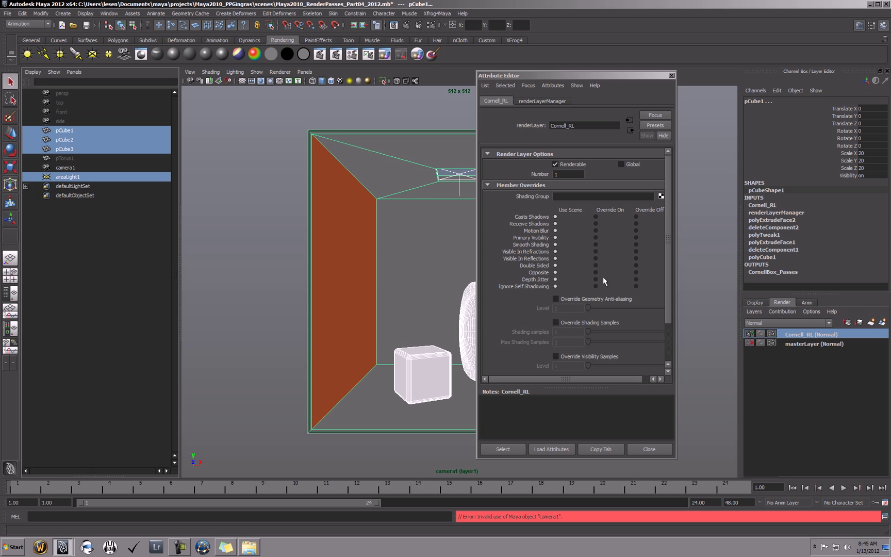
drag(671, 226, 673, 271)
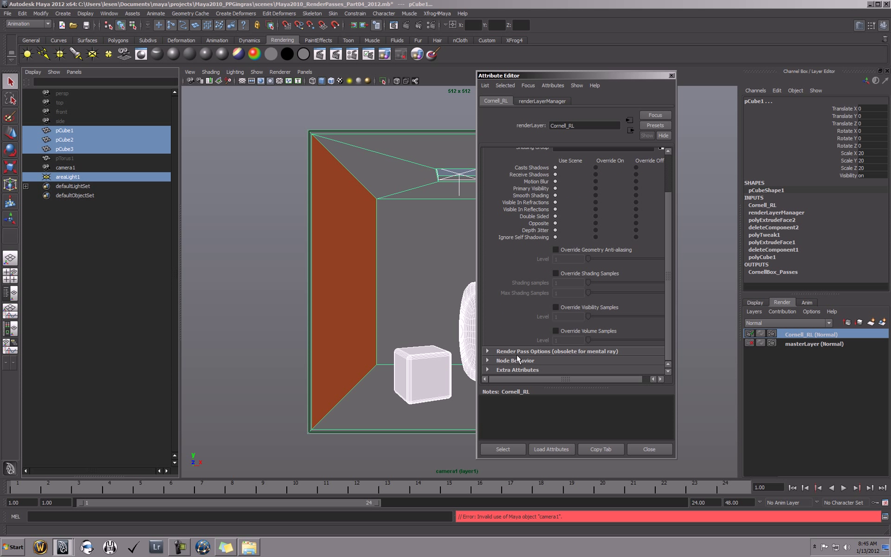
click(554, 351)
scroll(666, 297, down, 2)
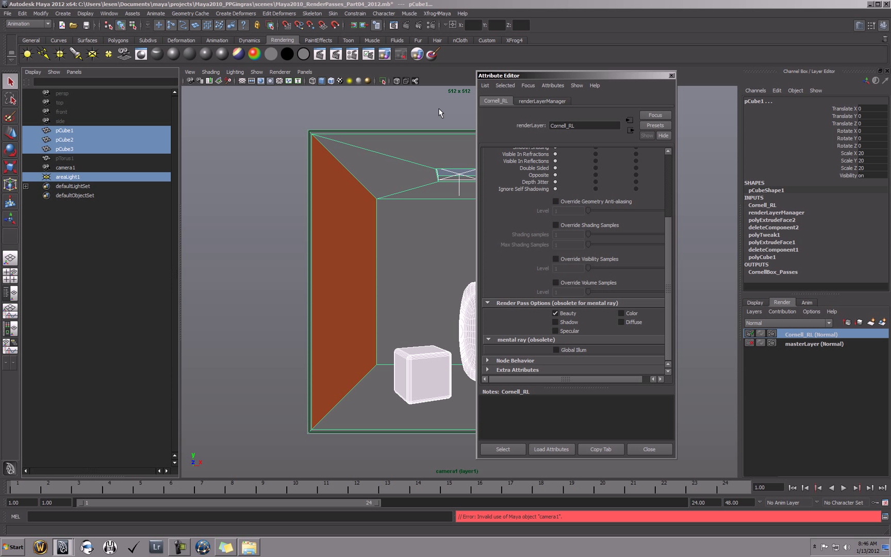
Step: Render the current frame, then re-render with the Beauty pass turned off
click(404, 26)
drag(380, 91, 365, 107)
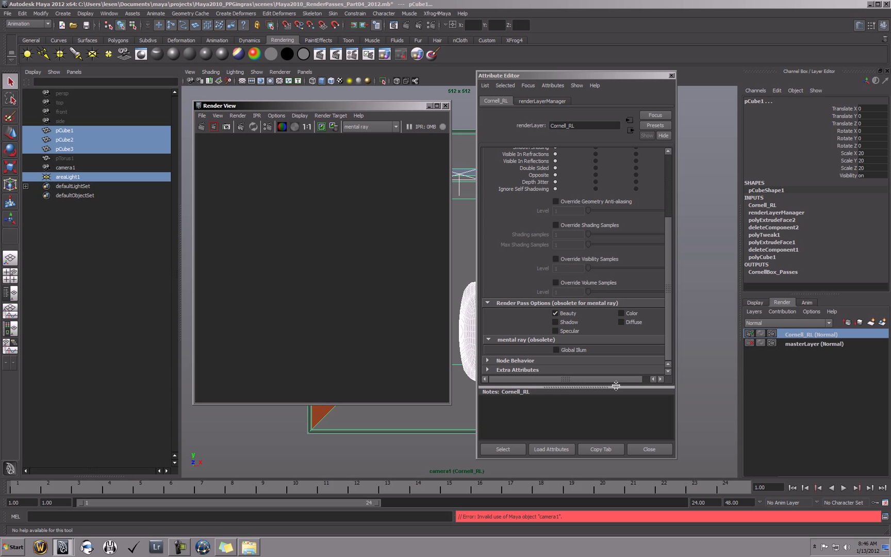
click(556, 313)
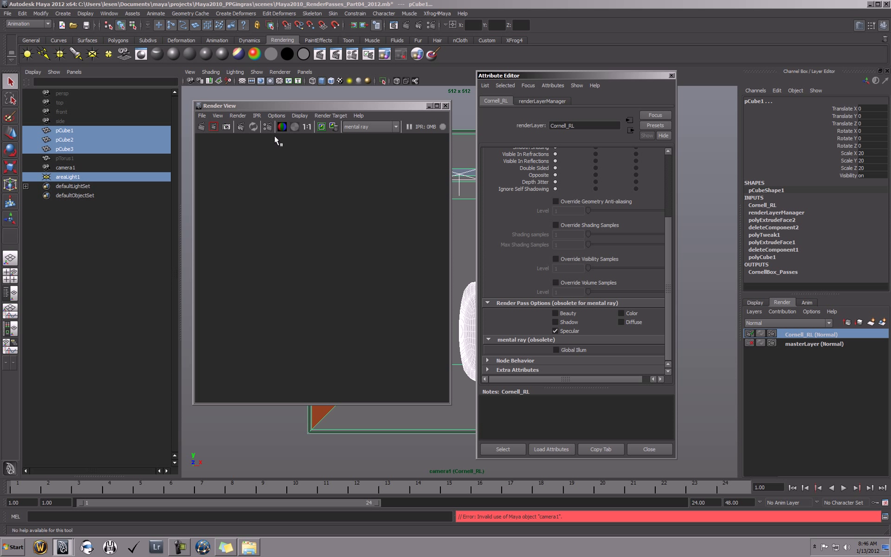
click(201, 126)
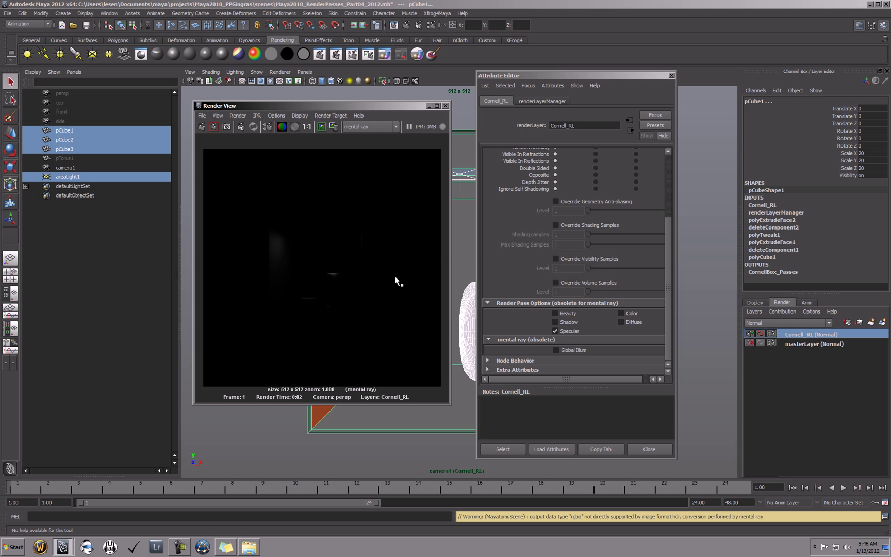
Step: Turn off Specular, enable Global Illum, and re-render the frame
click(555, 331)
click(555, 332)
click(555, 349)
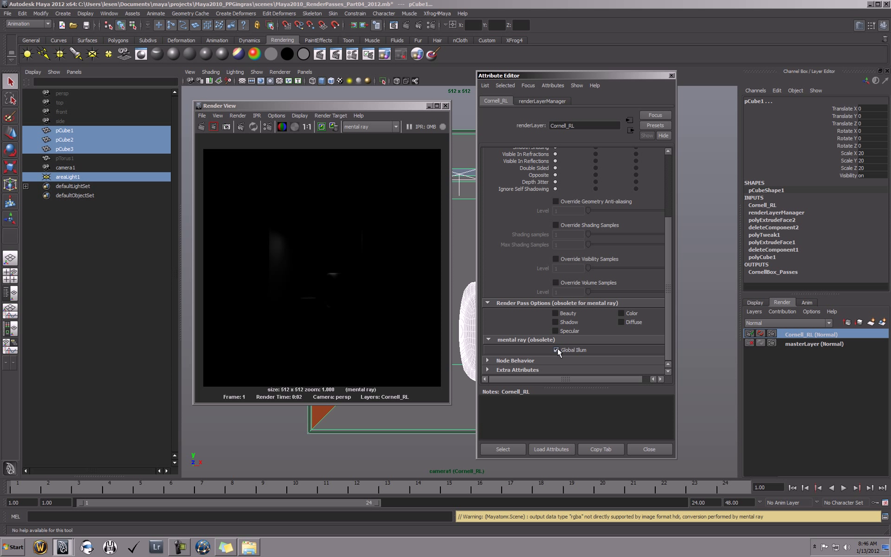
click(201, 126)
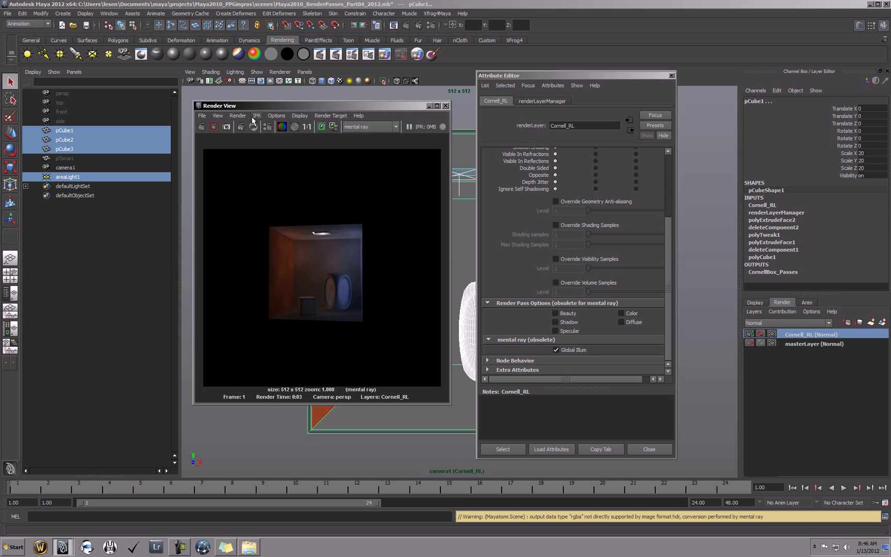
Step: Turn Global Illum off and Beauty back on, then close the Attribute Editor and Render View
click(556, 349)
click(556, 313)
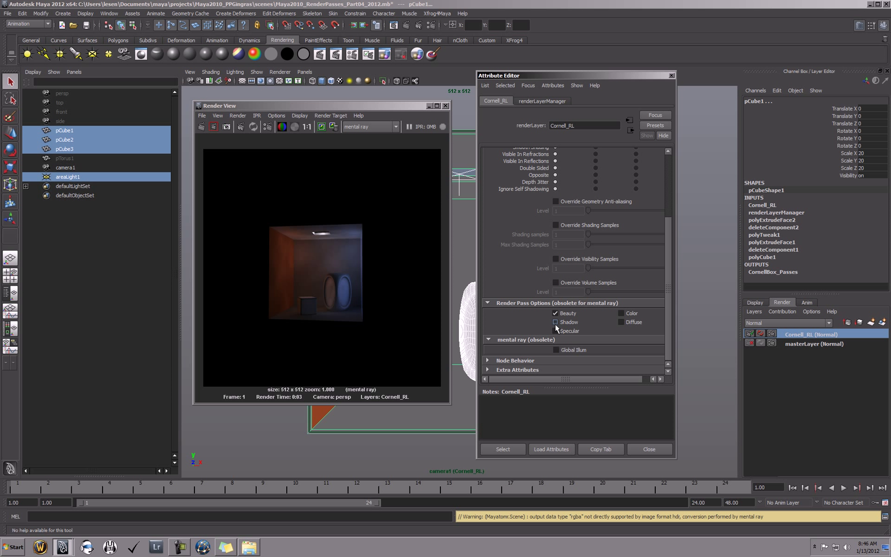
click(672, 75)
click(446, 106)
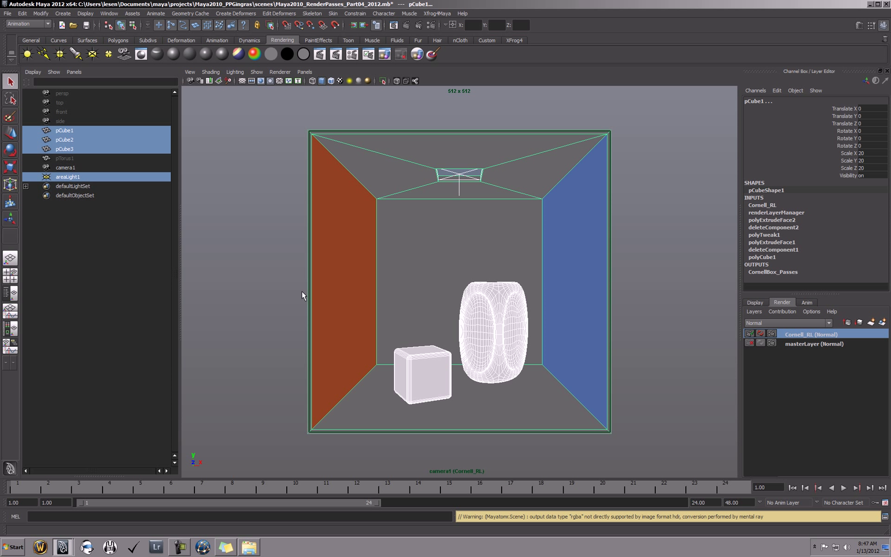
Step: Create a pass contribution map for Cornell_RL containing the selected objects
right_click(789, 335)
mouse_move(809, 411)
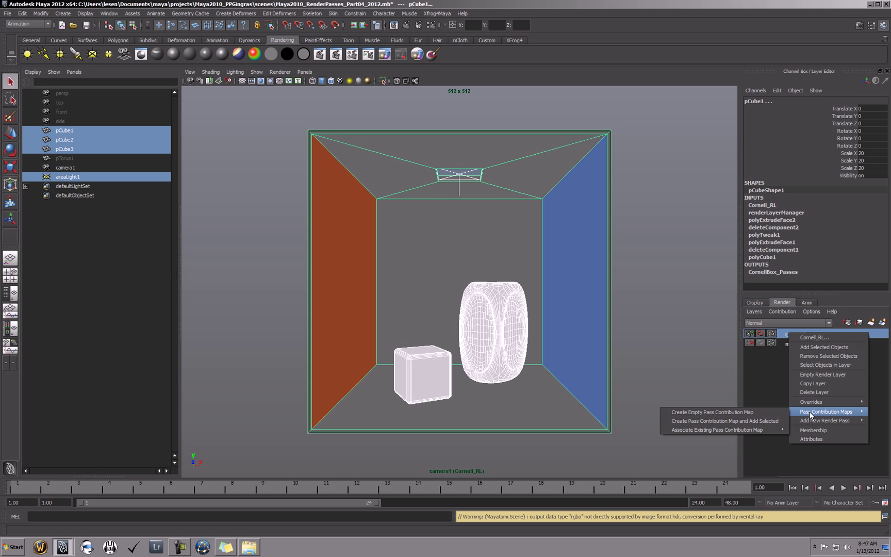
click(739, 420)
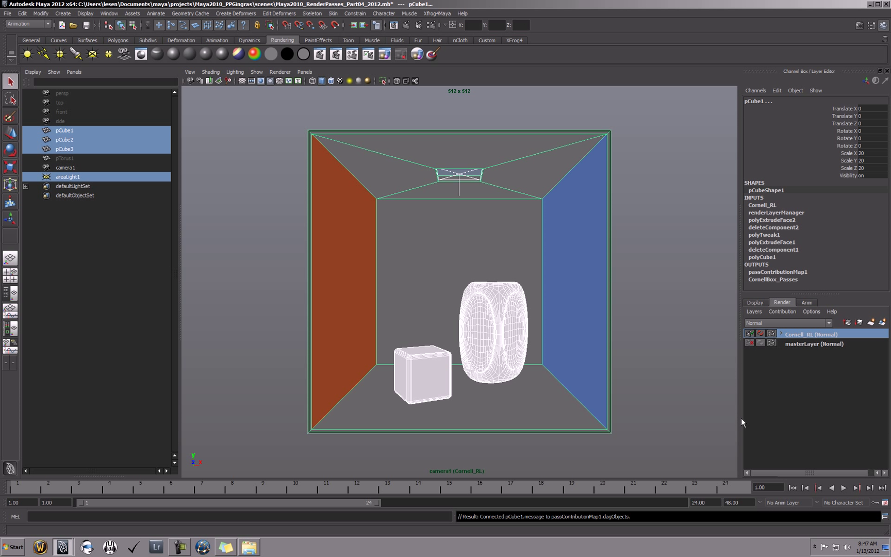
Step: Rename the new passContributionMap1 under Cornell_RL to Cornell_Passes
click(782, 334)
double_click(802, 345)
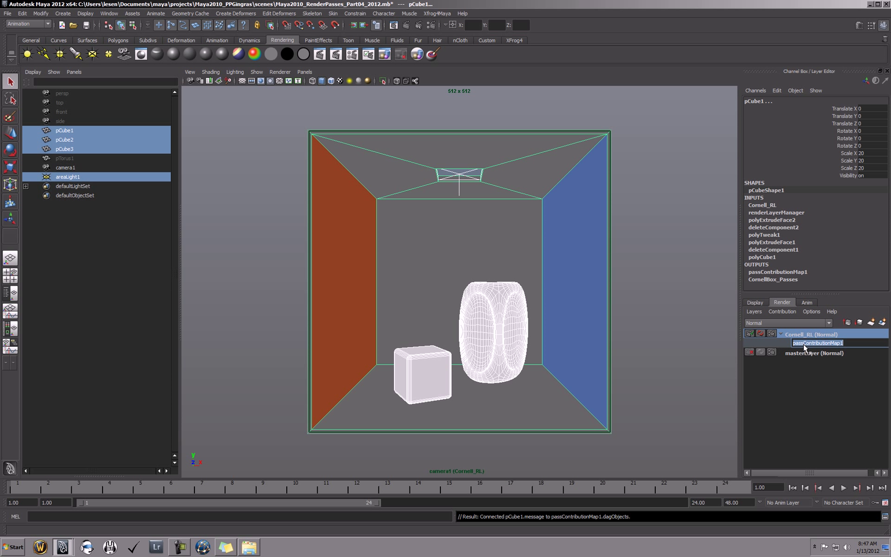
text(Cornell_Passes)
key(Return)
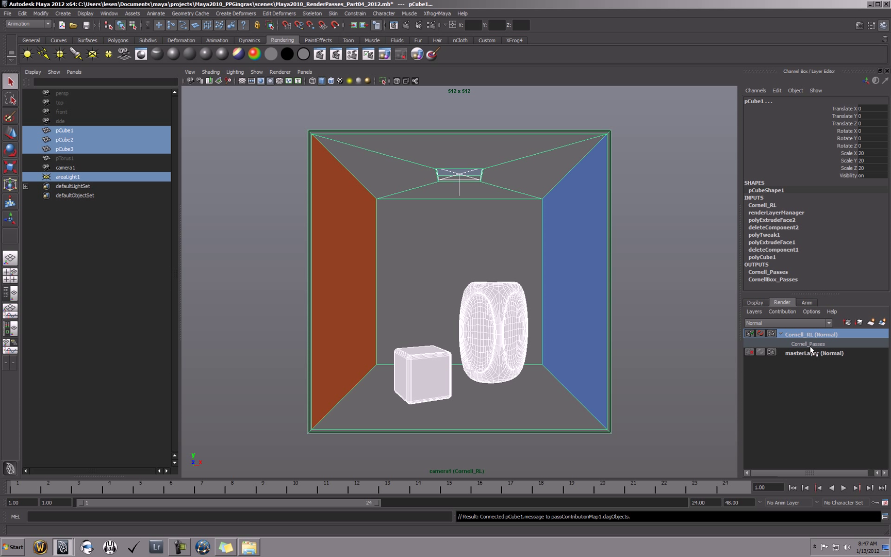
Step: In Render Settings' Passes tab, start a new render pass with the CornellPasses_ prefix
click(436, 27)
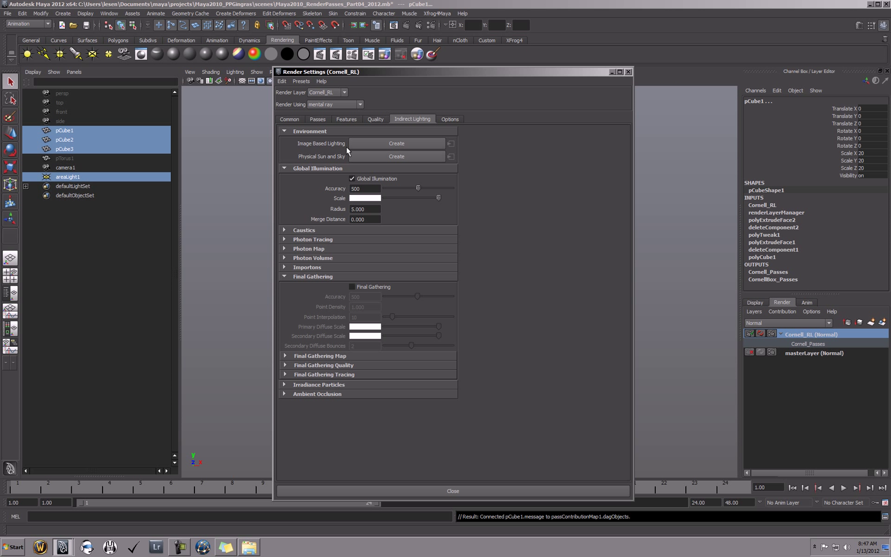
click(318, 119)
drag(424, 71, 458, 58)
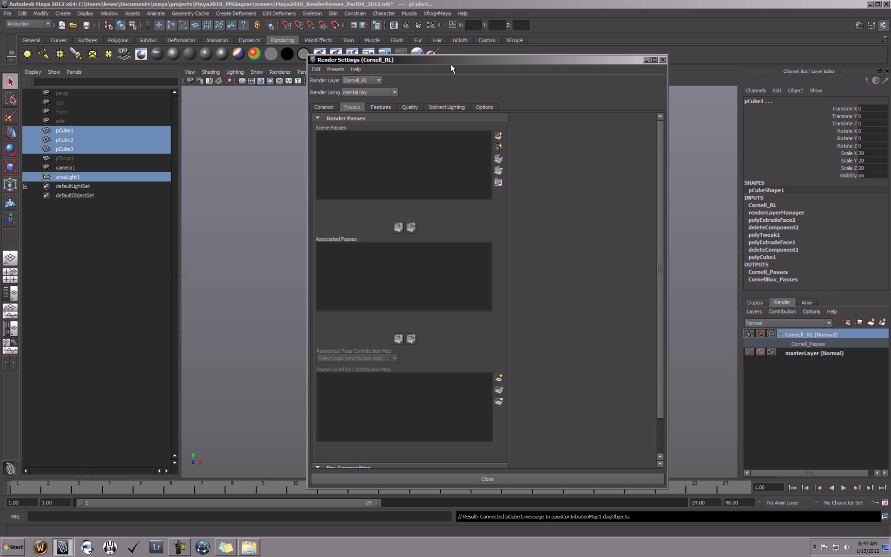
click(498, 136)
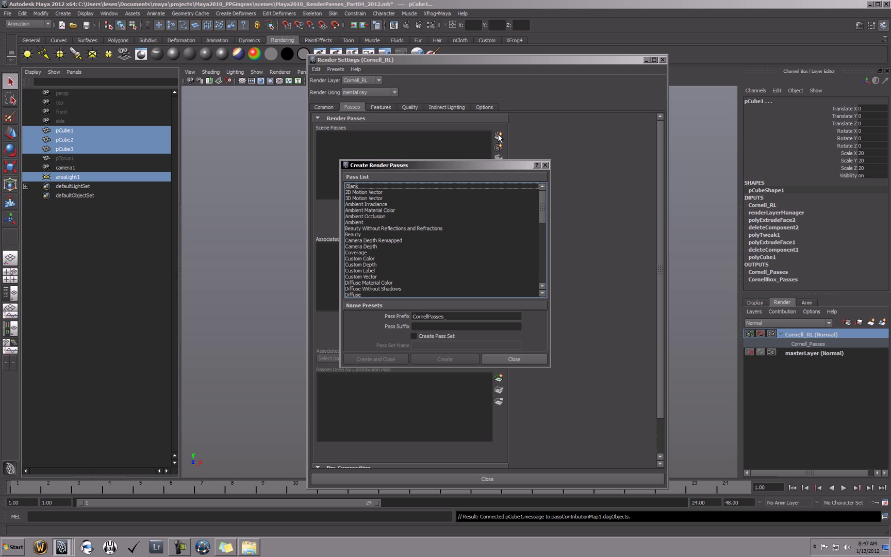
click(412, 316)
drag(412, 316, 469, 320)
click(451, 319)
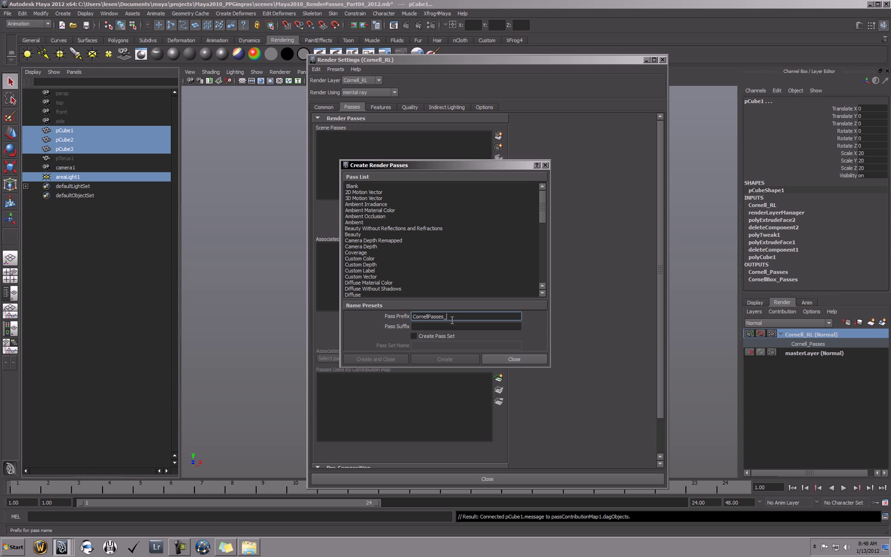
Step: Select Ambient Occlusion, Camera Depth, Diffuse Without Shadows, Indirect, Reflection, Shadow and Specular passes
click(383, 216)
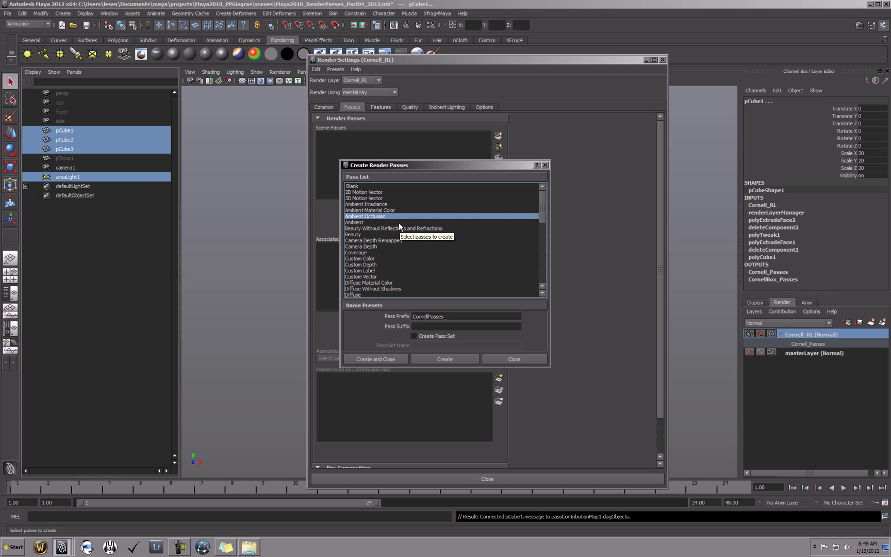
ctrl+click(375, 247)
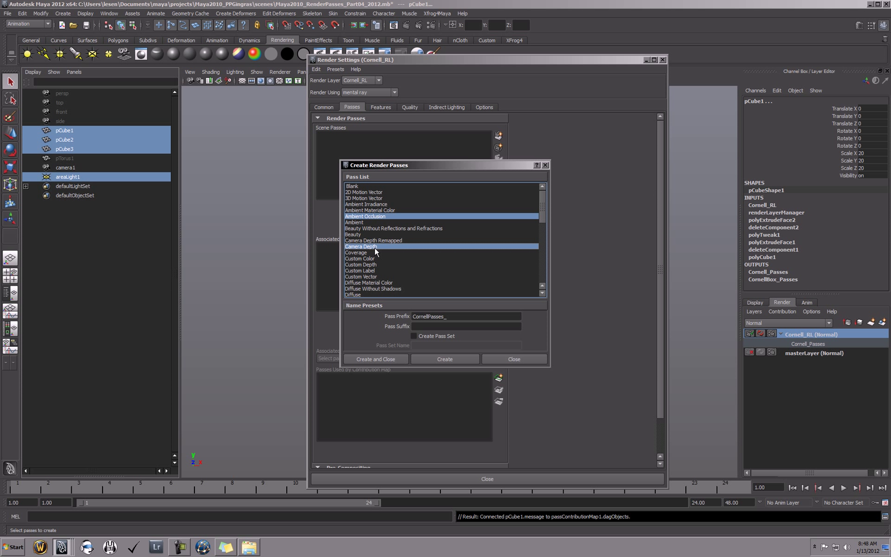
scroll(402, 267, down, 2)
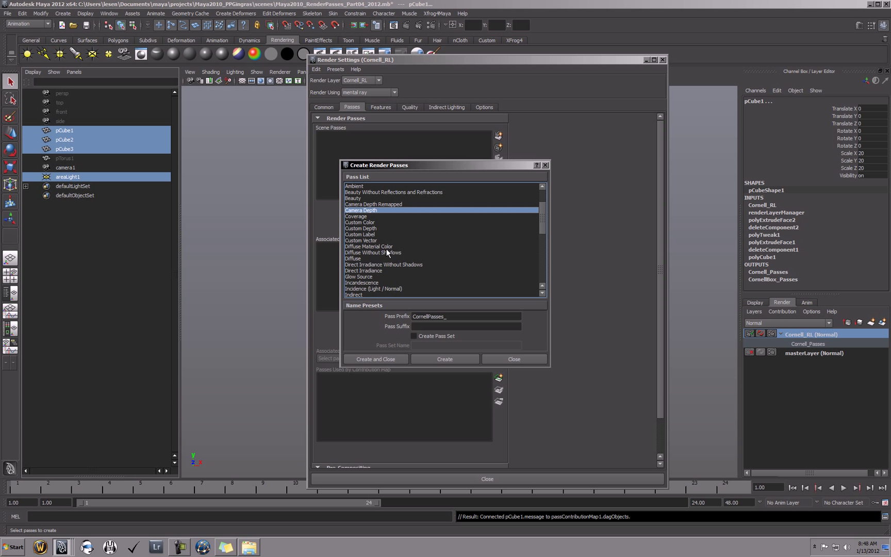
ctrl+click(385, 253)
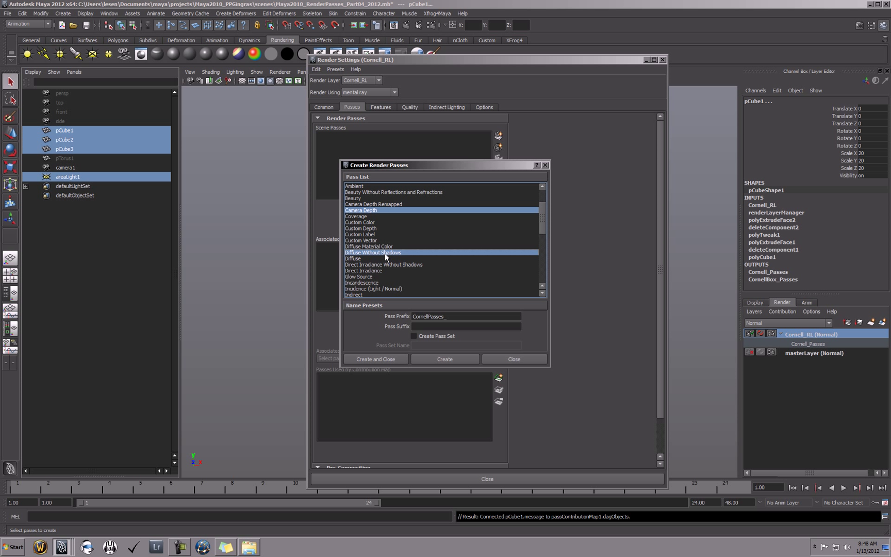
scroll(407, 279, down, 1)
ctrl+click(405, 277)
scroll(428, 276, down, 3)
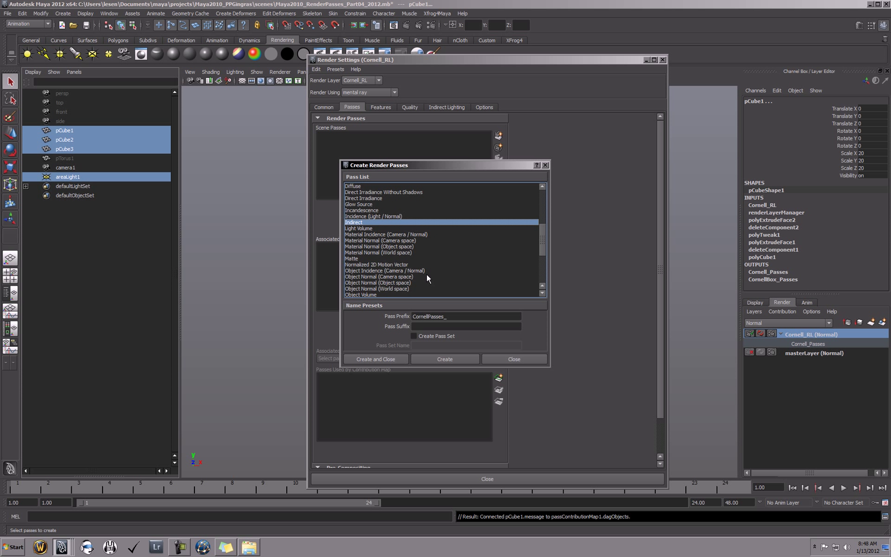
scroll(407, 271, down, 2)
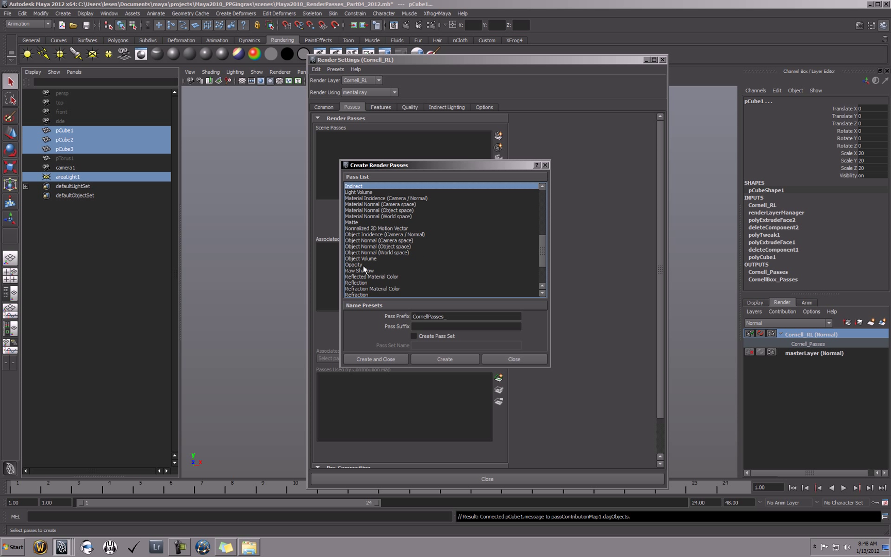
ctrl+click(369, 282)
scroll(412, 271, down, 3)
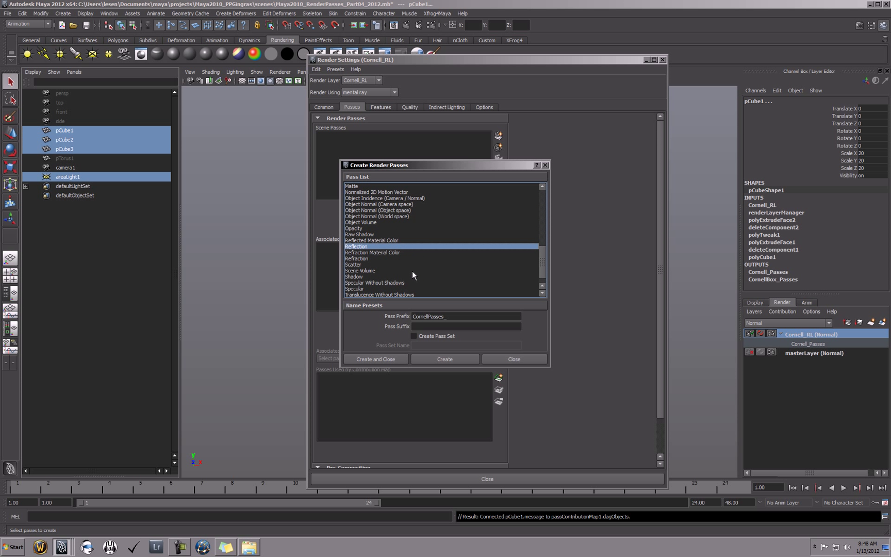
ctrl+click(368, 264)
ctrl+click(371, 277)
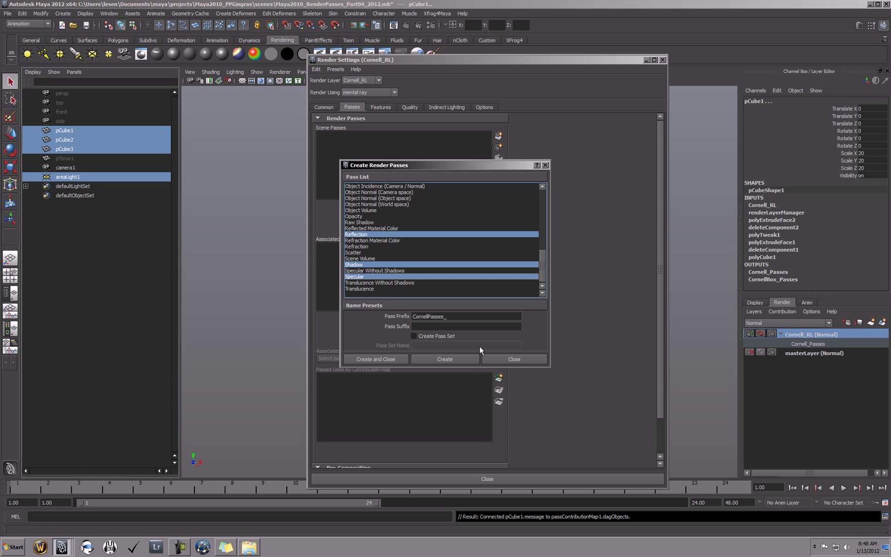
Step: Create the seven passes and associate them with the Cornell_RL layer
click(383, 358)
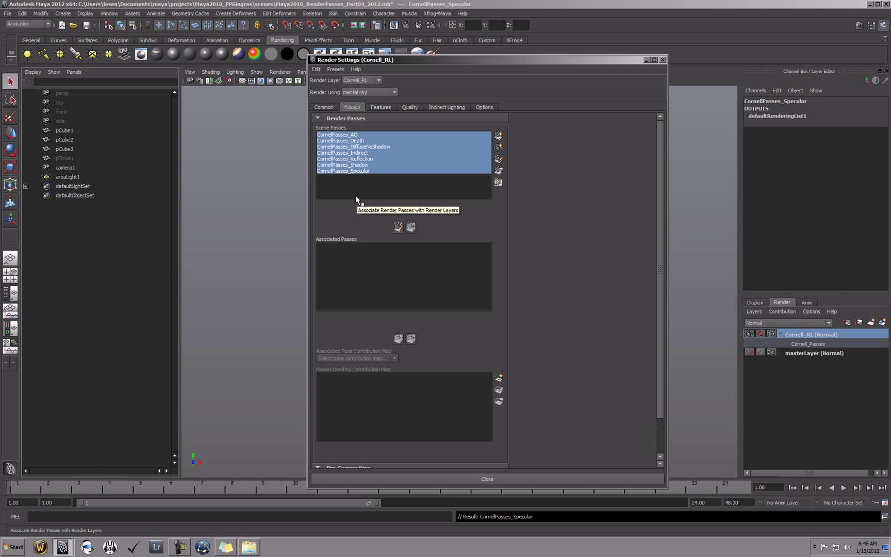
click(399, 227)
drag(375, 247, 361, 282)
Step: Link all seven associated passes to the Cornell_Passes contribution map
click(364, 358)
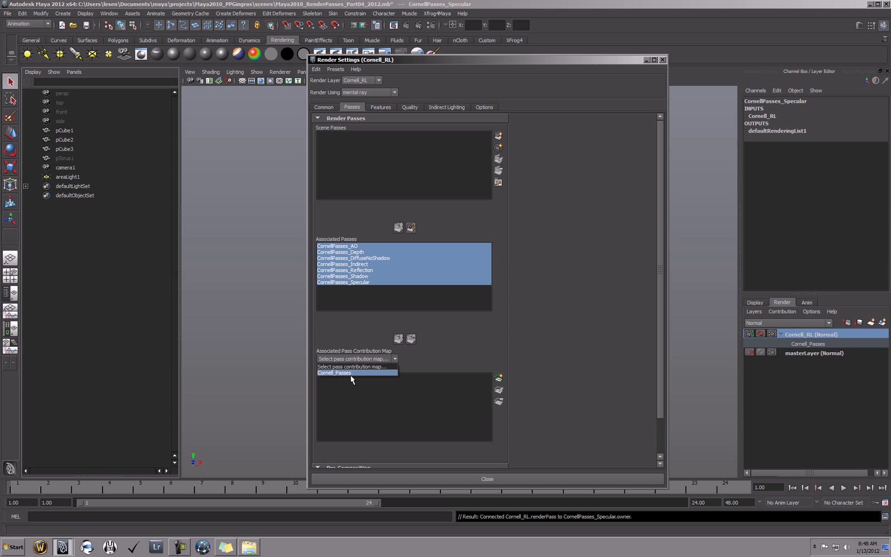
click(350, 374)
click(361, 359)
click(356, 371)
click(399, 339)
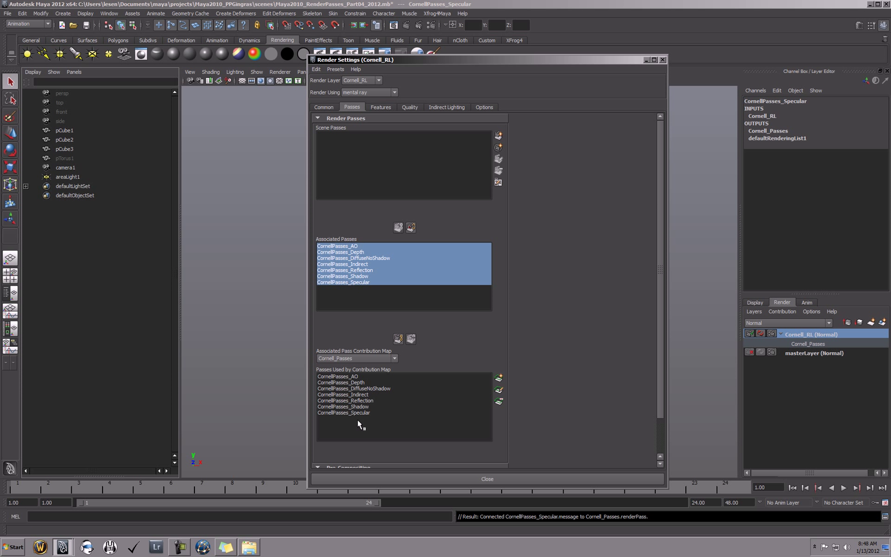
click(352, 376)
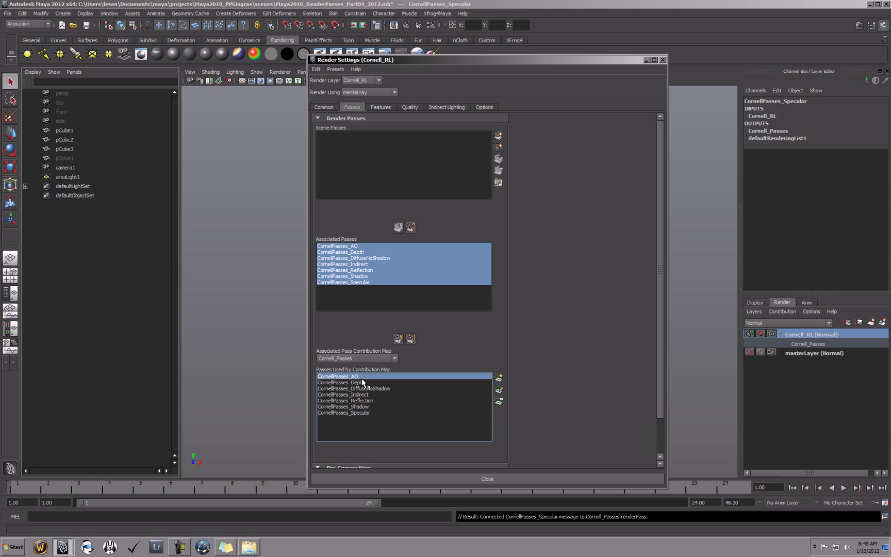
Step: Enable Use Local AO Settings on CornellPasses_AO: Rays 128, Spread 0.85, Maximum Distance 2.5
double_click(363, 376)
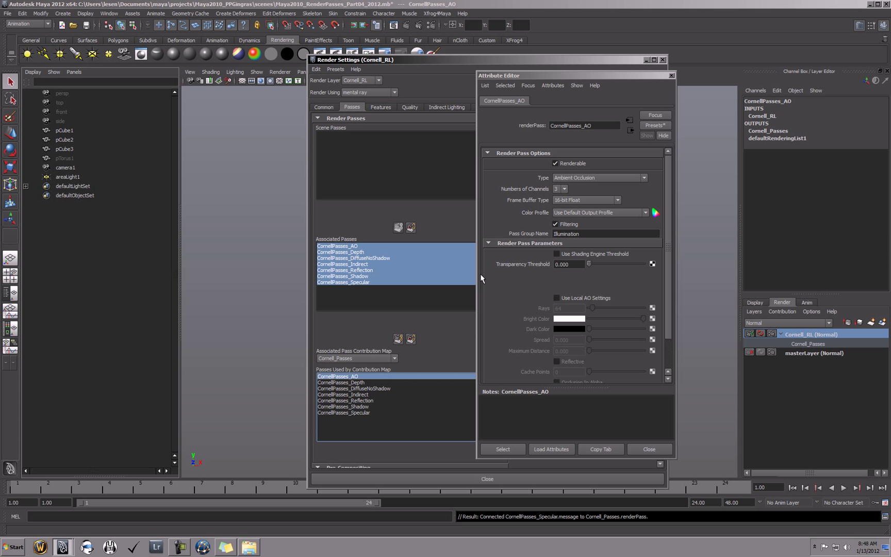
scroll(667, 274, down, 3)
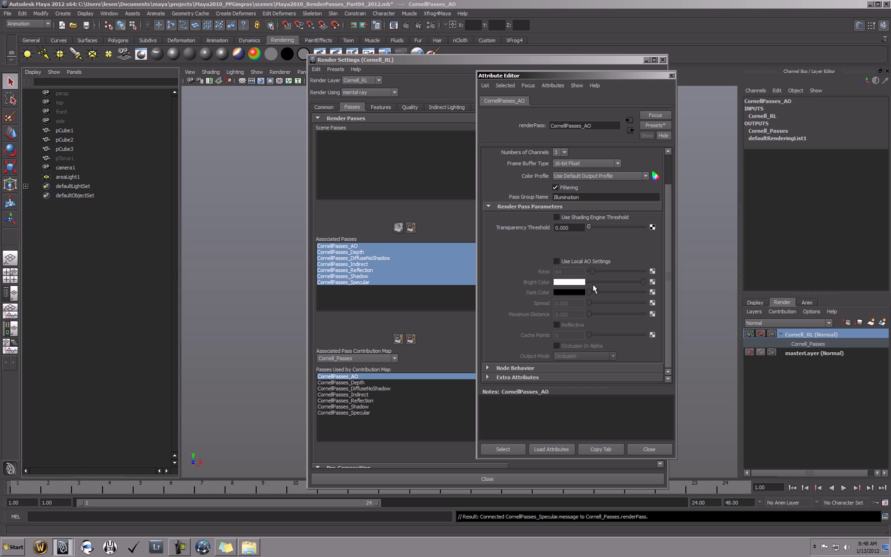
click(557, 261)
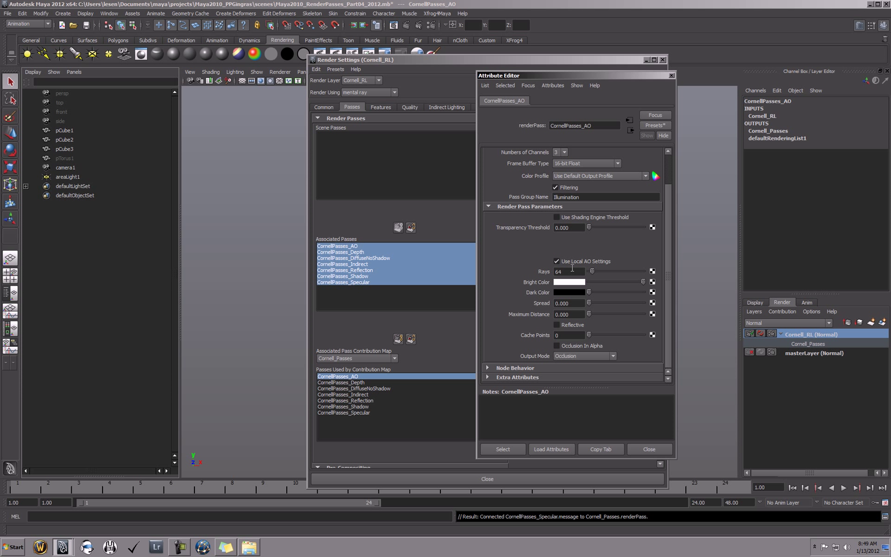
double_click(574, 275)
text(128)
key(Tab)
text(.85)
key(Tab)
text(2.500)
Step: Close the CornellPasses_AO Attribute Editor and the Render Settings window
click(649, 449)
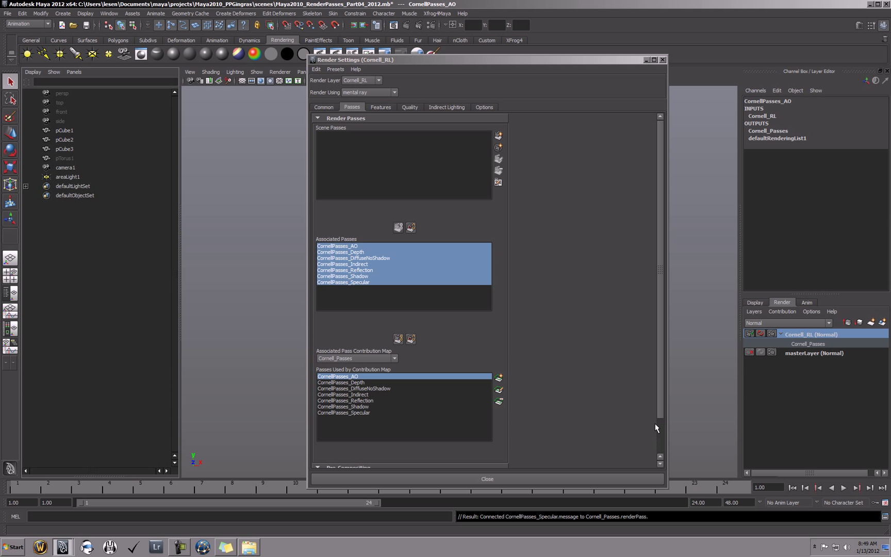
click(663, 60)
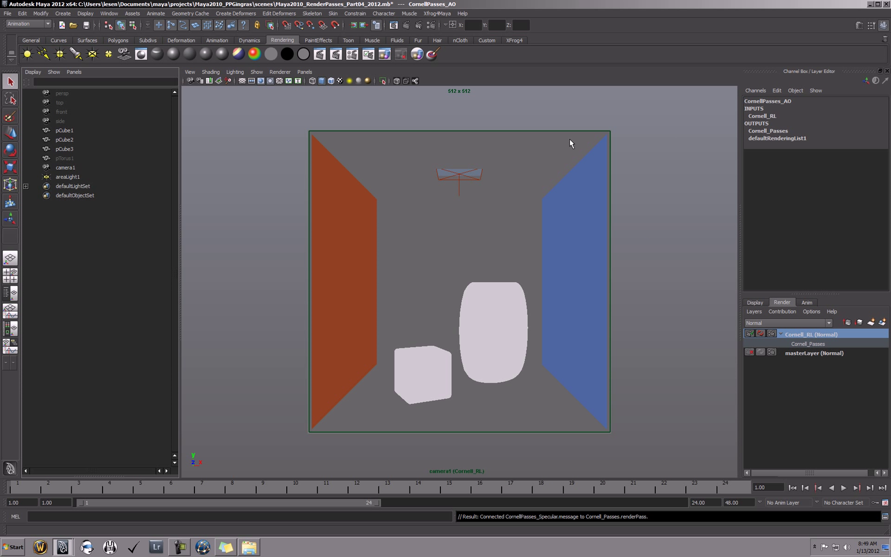